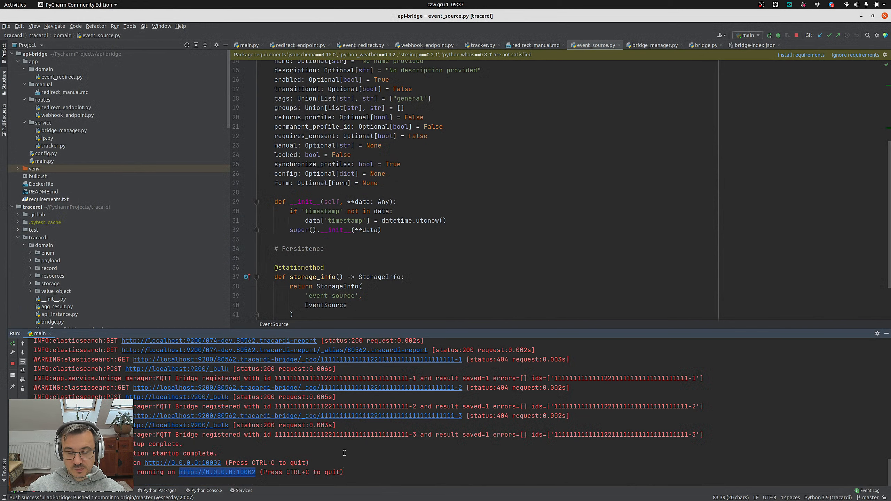
# Open localhost:10002/redirect/e11d1d24-fc6e-4744-97cc-4d06b87f98eb in a new Firefox tab and check the registered events in Tracardi's data
pyautogui.click(299, 487)
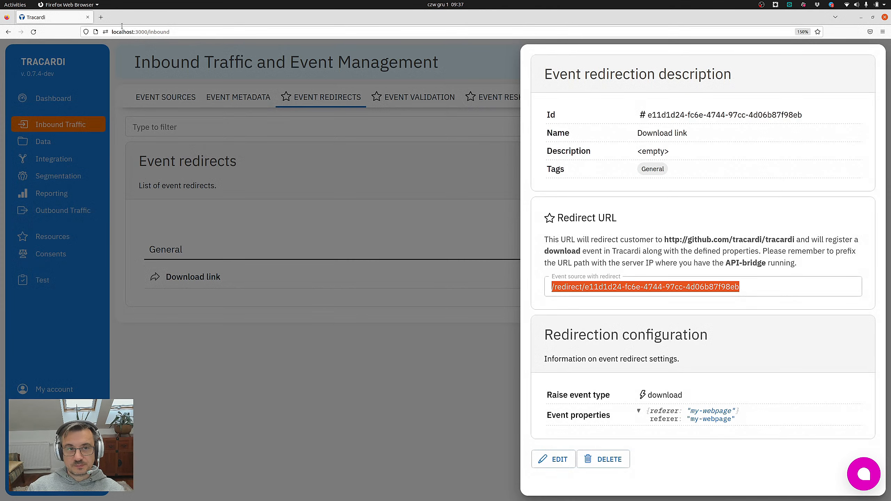
pyautogui.click(101, 17)
pyautogui.write('localhost:10002/redirect/e11d1d24-fc6e-4744-97cc-4d06b87f98eb')
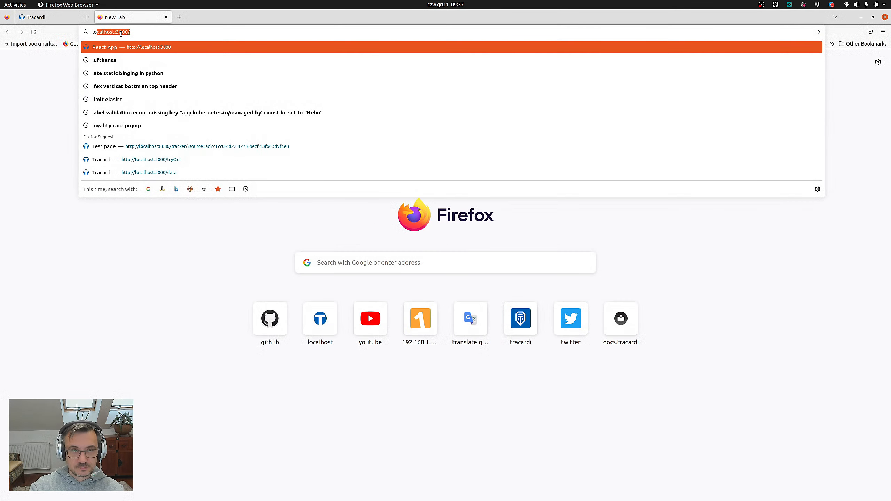
pyautogui.press('Return')
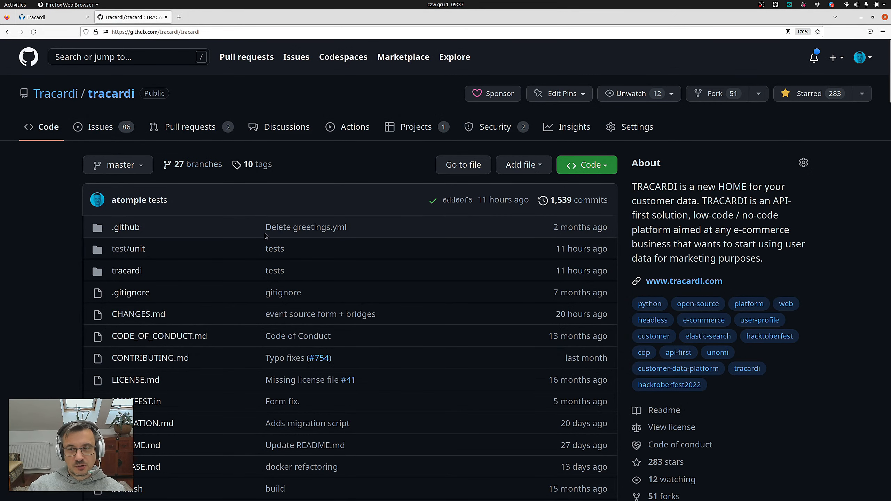
pyautogui.click(35, 17)
pyautogui.click(52, 142)
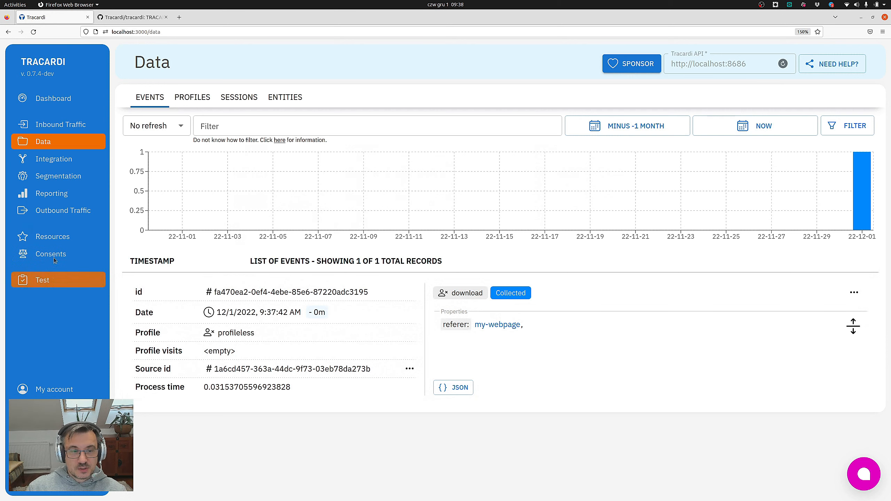
# Open the extensions of the Tracardi resources and sign up for Tracardi Pro
pyautogui.click(87, 234)
pyautogui.click(231, 95)
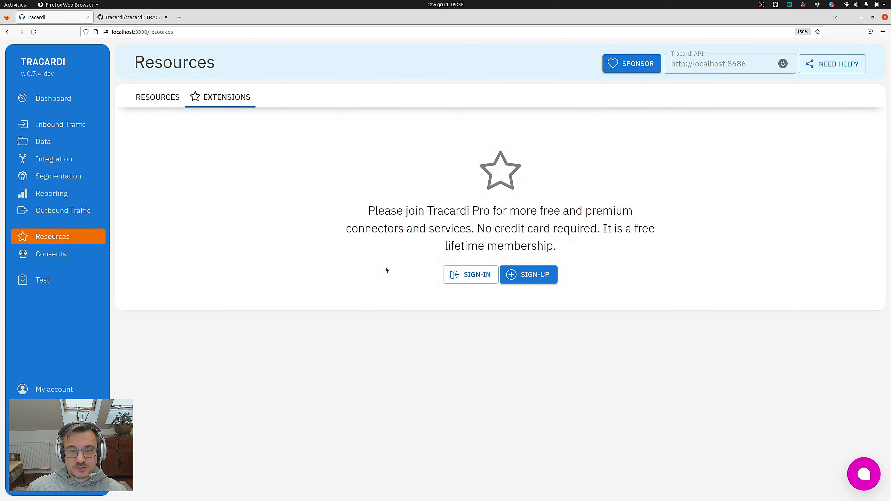
pyautogui.click(525, 276)
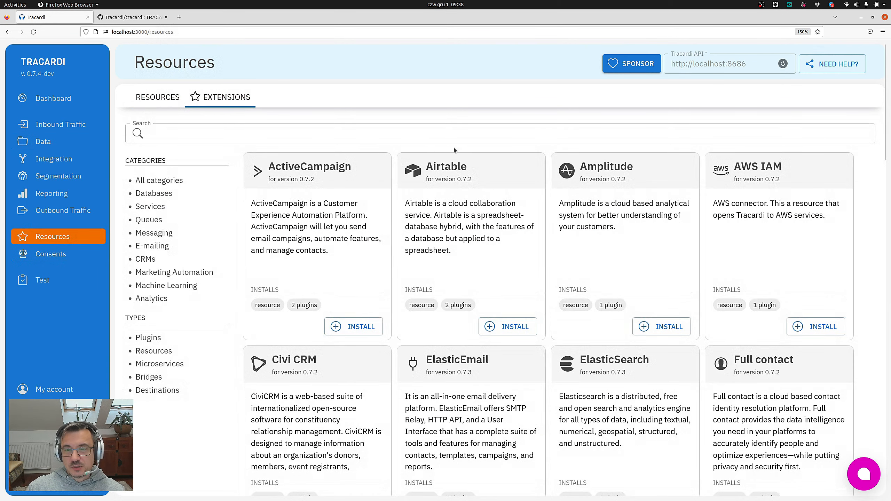
# Look through the catalogue of available extensions from ActiveCampaign down to Zapier
pyautogui.scroll(-3, 439, 330)
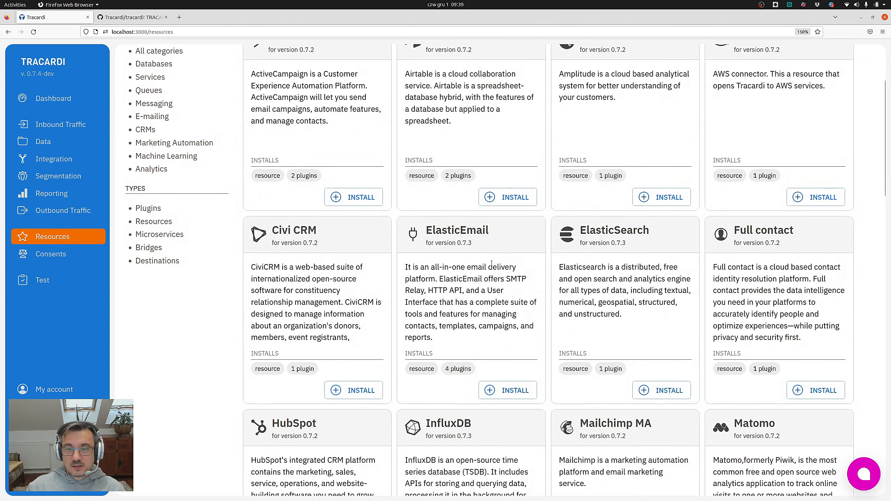
pyautogui.scroll(3, 391, 92)
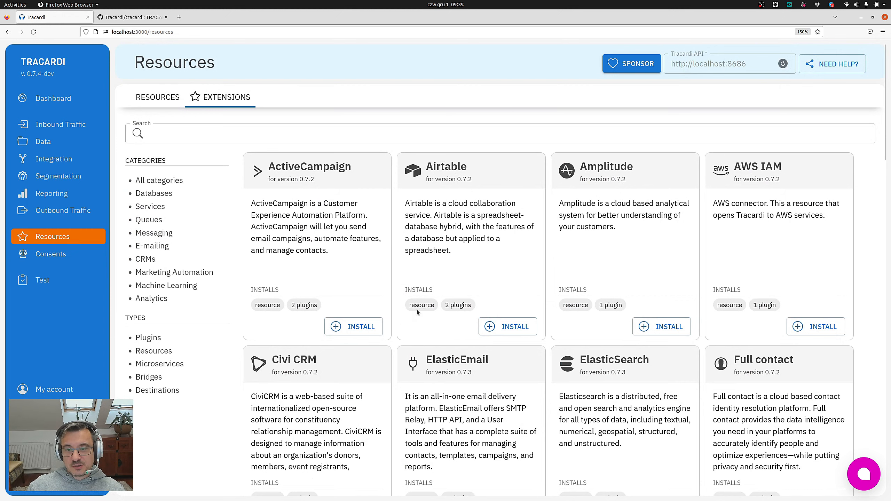
pyautogui.scroll(-15, 452, 351)
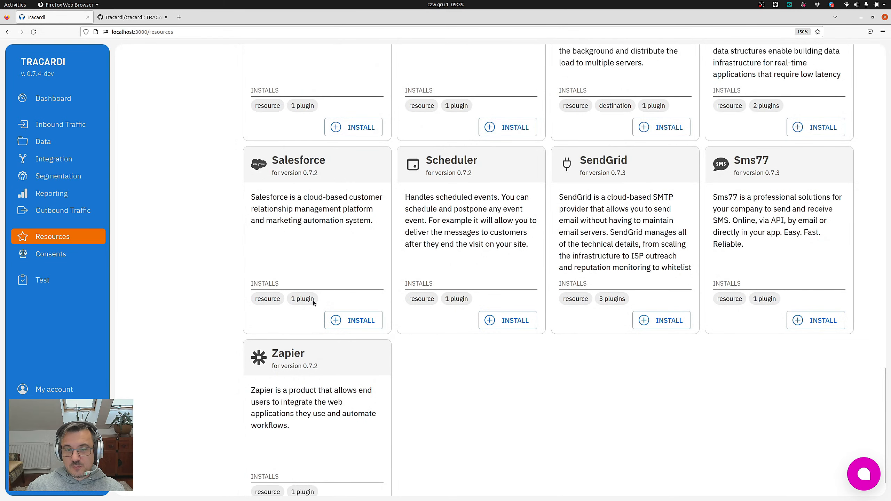
pyautogui.scroll(-2, 489, 366)
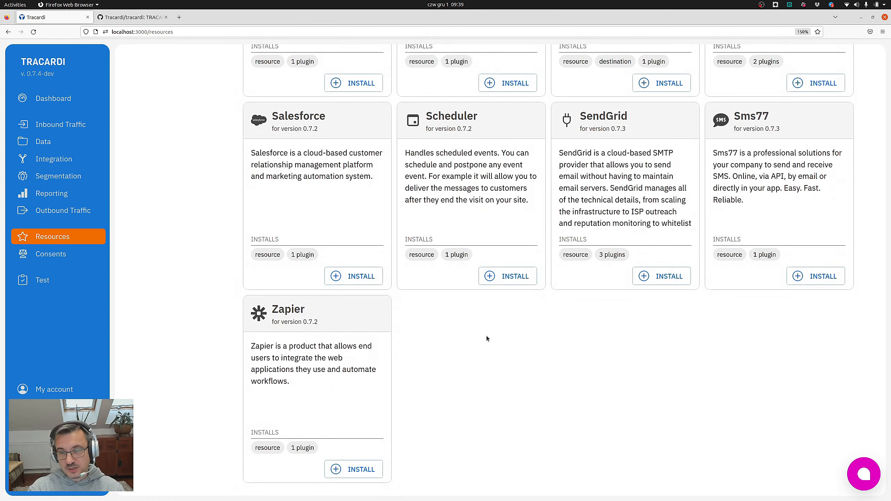
pyautogui.scroll(10, 487, 338)
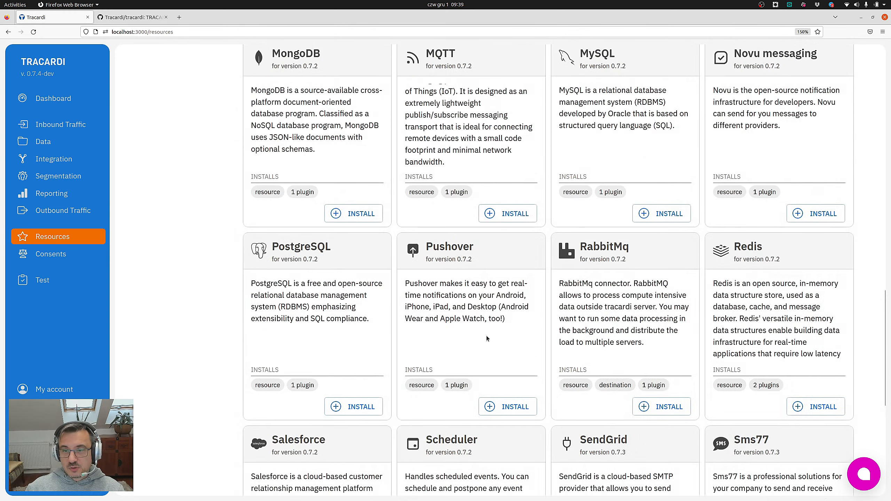
pyautogui.scroll(15, 488, 338)
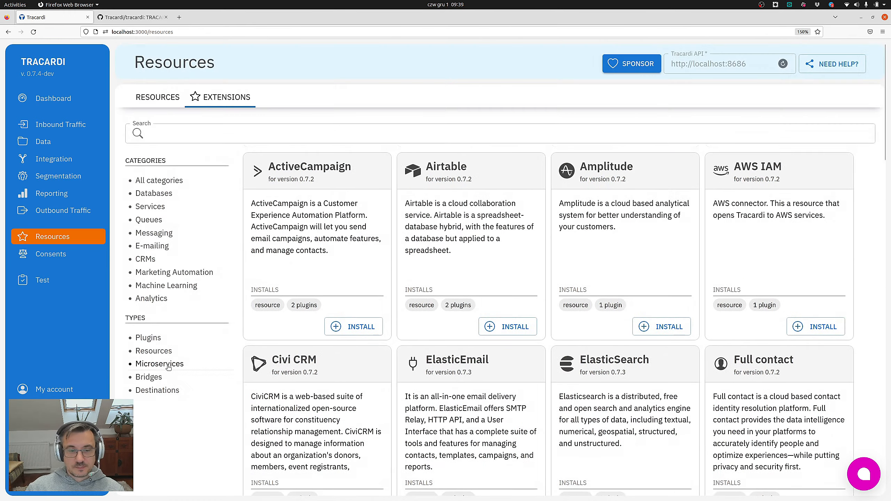
# Limit the extensions to the Microservices type and start installing the Microservice extension
pyautogui.click(159, 364)
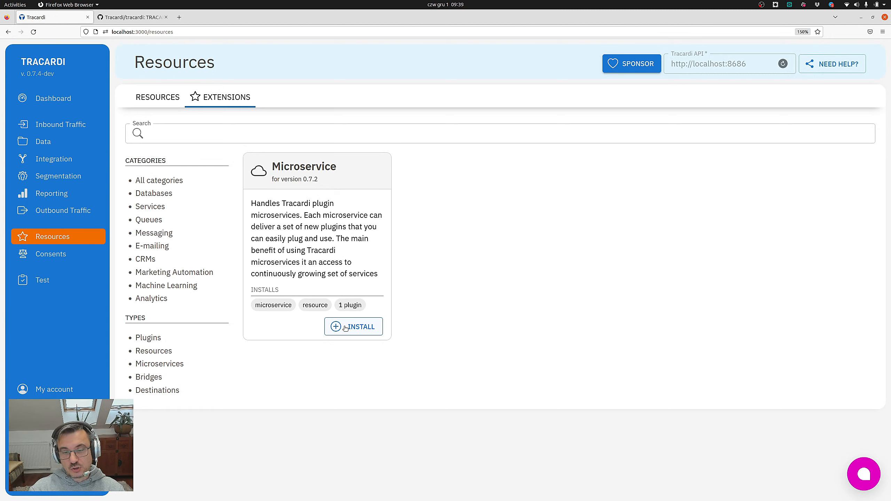
pyautogui.click(345, 328)
pyautogui.click(666, 156)
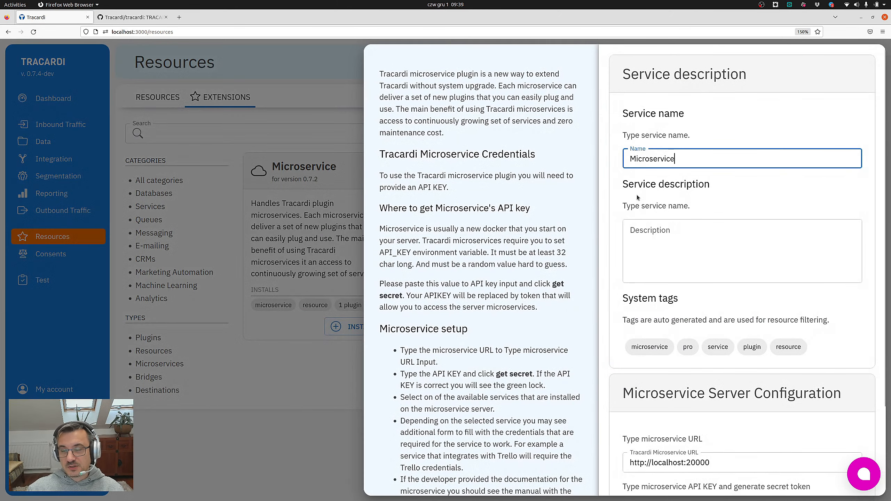
# Generate the microservice server's secret token from the pasted API key and select Trello as the service type
pyautogui.scroll(-3, 636, 199)
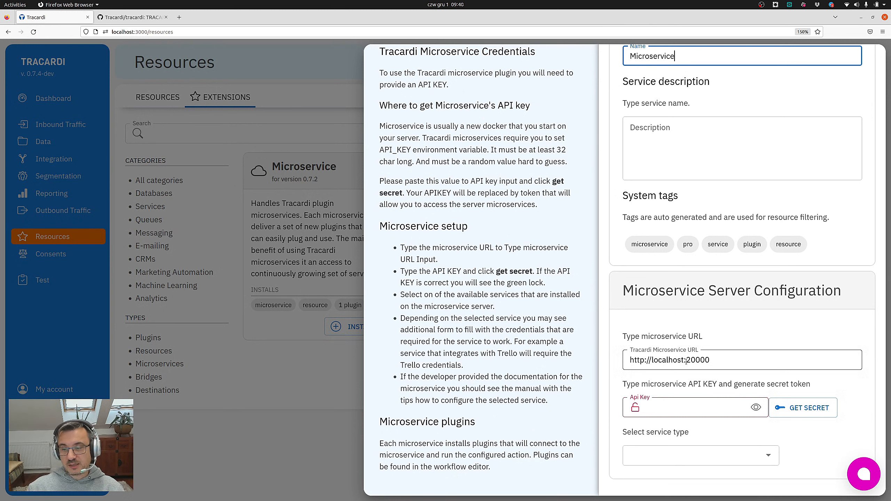
pyautogui.hotkey('alt', 'Tab')
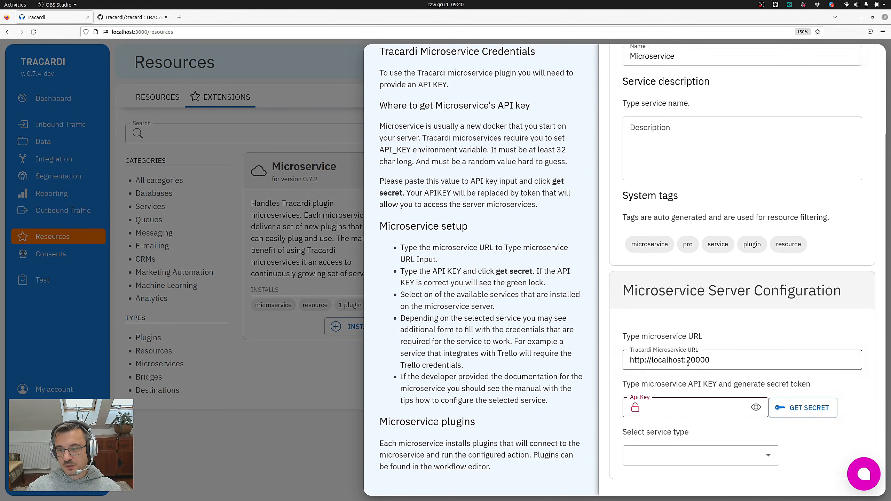
pyautogui.click(638, 404)
pyautogui.hotkey('ctrl', 'v')
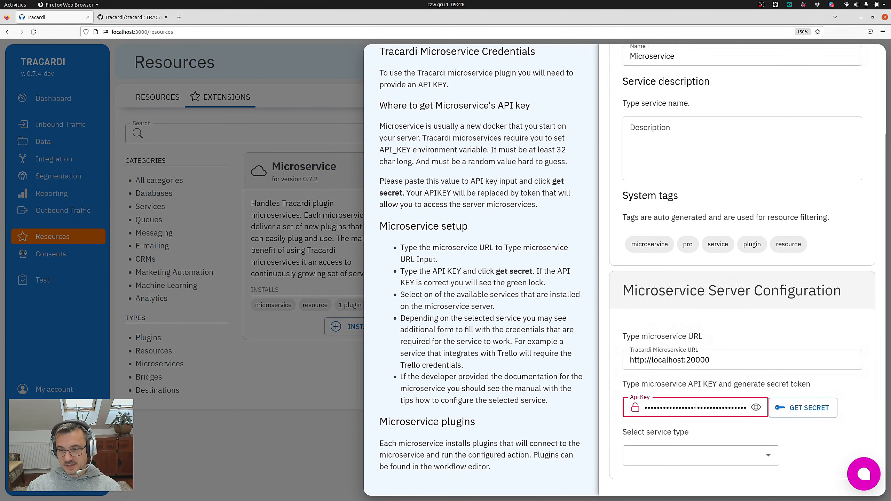
pyautogui.click(803, 408)
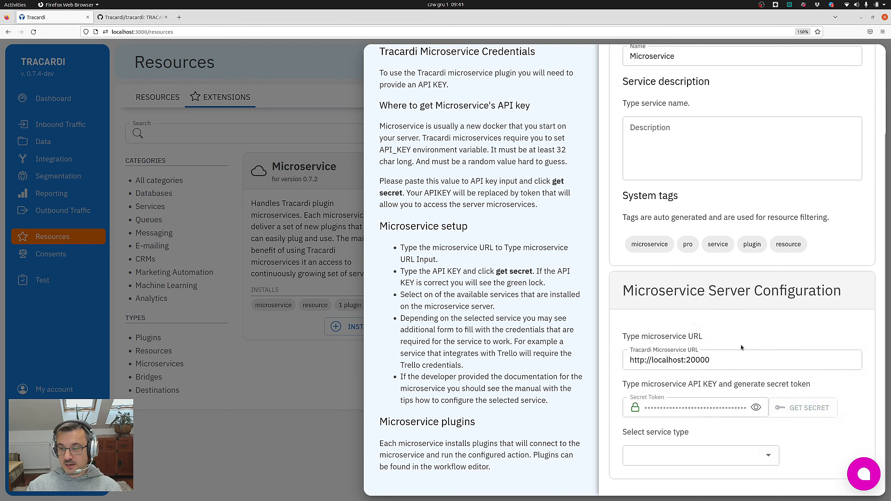
pyautogui.click(635, 456)
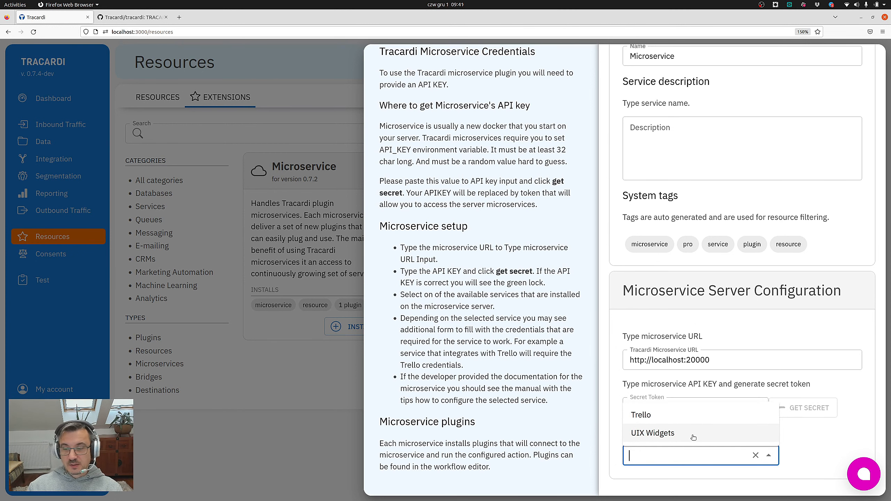
pyautogui.click(681, 417)
# Fill in the Trello API key and Trello token, and save the microservice resource
pyautogui.scroll(-5, 688, 421)
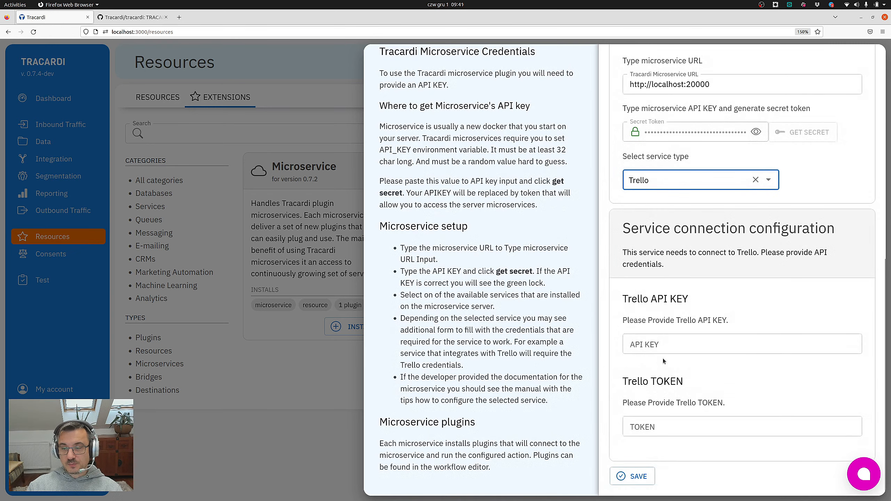
pyautogui.click(655, 347)
pyautogui.write('aa')
pyautogui.click(663, 426)
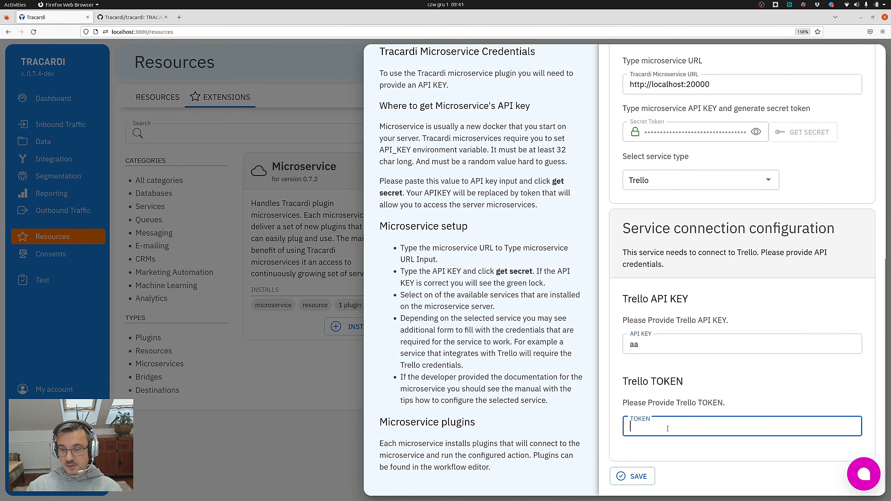
pyautogui.write('aaa')
pyautogui.click(634, 474)
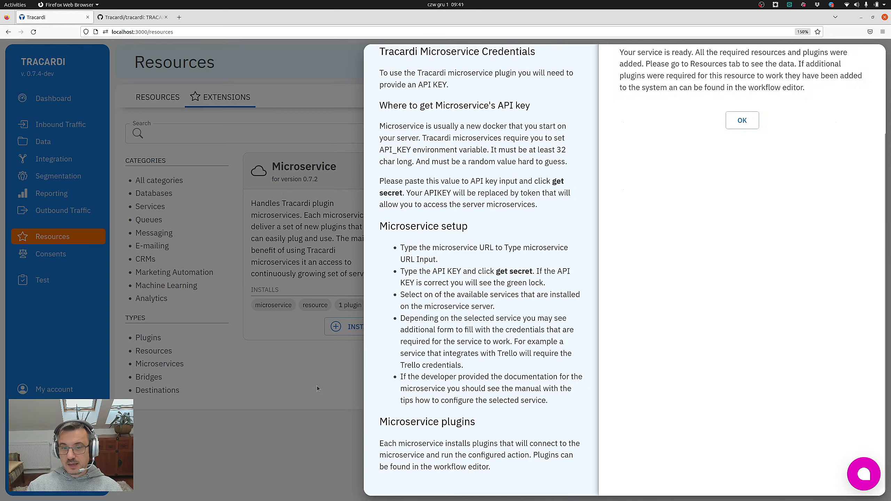
pyautogui.click(742, 120)
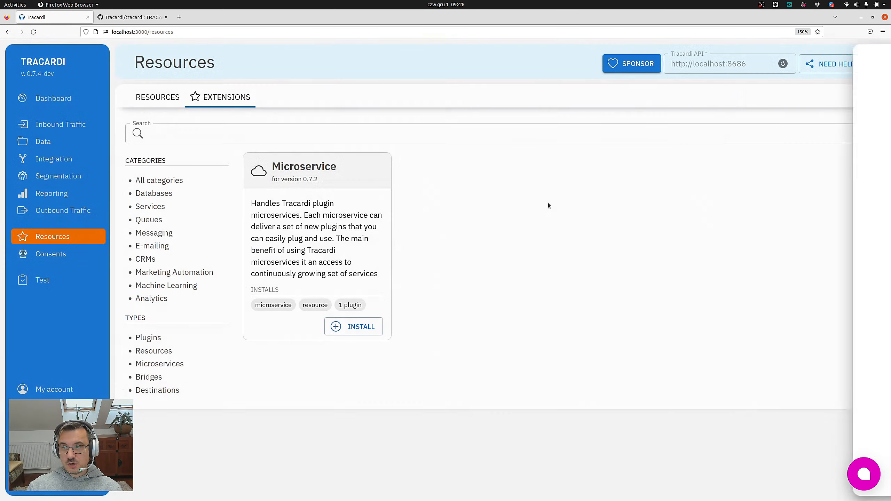
# Check the resources list, and create and open a new integration workflow named Workflow
pyautogui.click(165, 99)
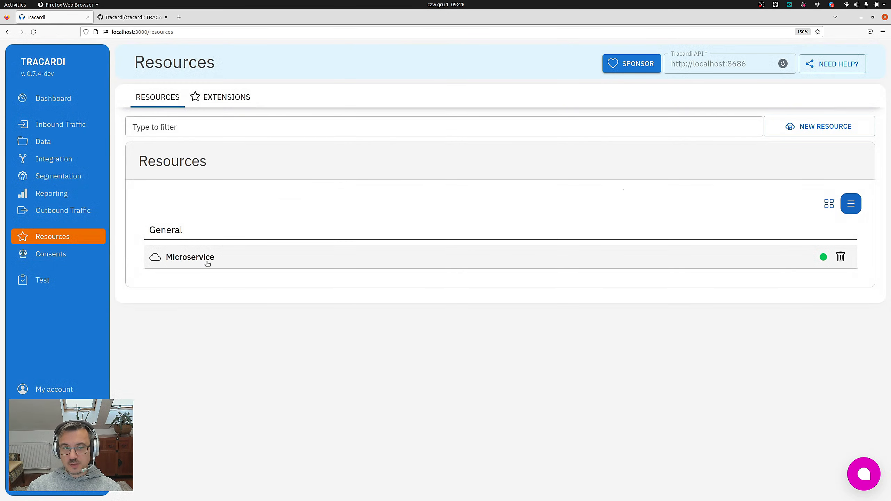
pyautogui.click(65, 155)
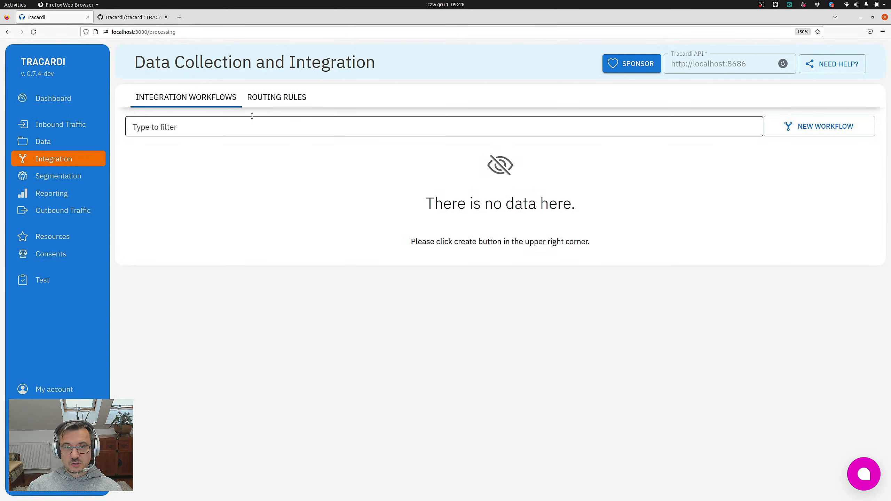
pyautogui.click(807, 127)
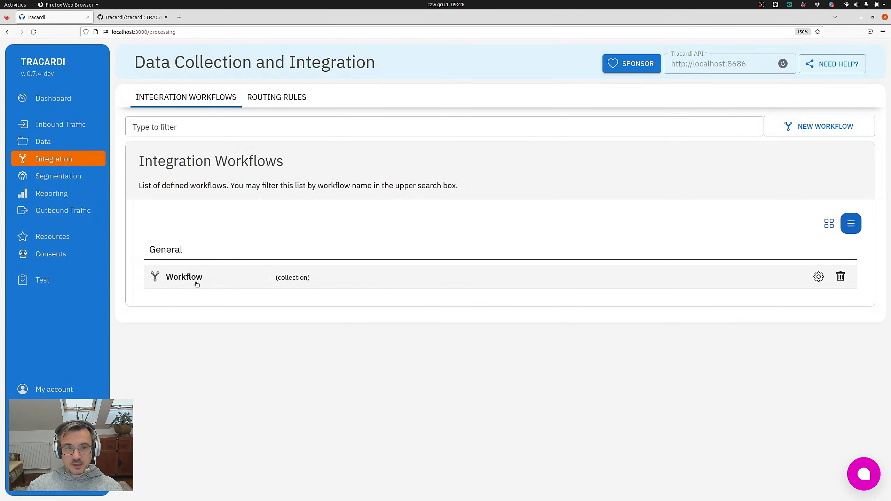
pyautogui.click(196, 282)
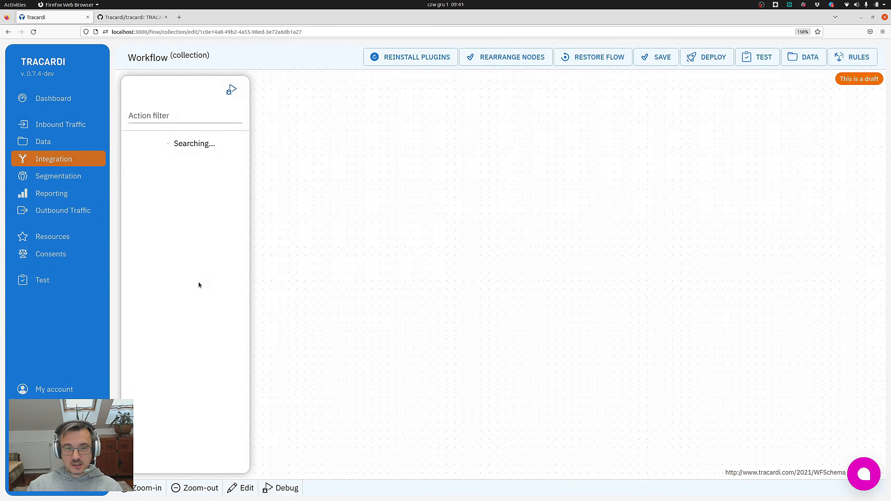
# Filter the workflow actions by "micr" and place the Microservice connector that runs Trello plugins on the canvas
pyautogui.click(160, 118)
pyautogui.write('micr')
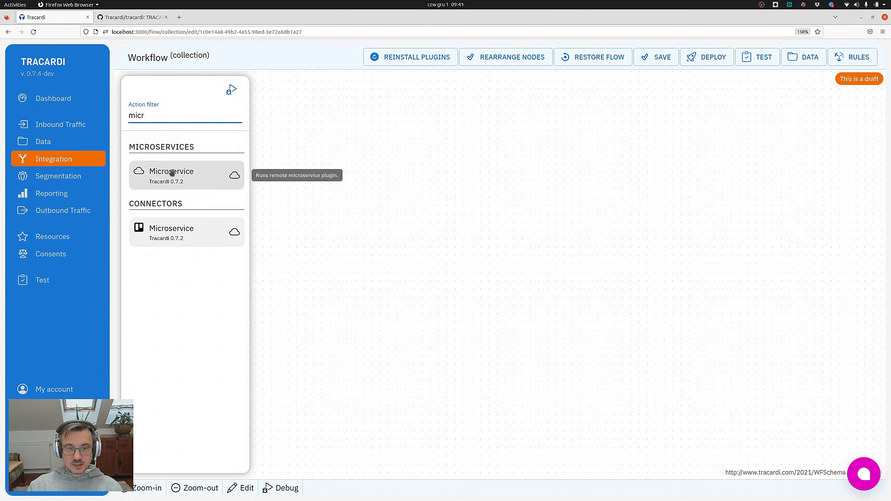
pyautogui.click(175, 237)
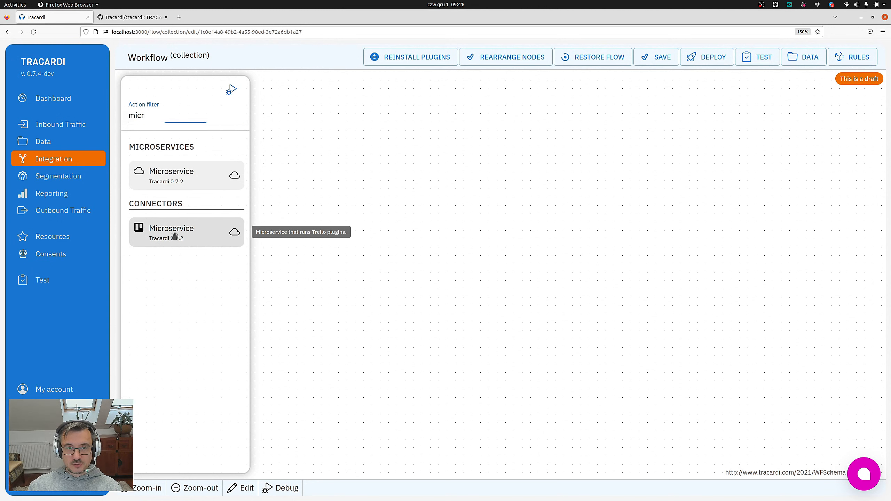
pyautogui.moveTo(175, 237); pyautogui.dragTo(445, 170)
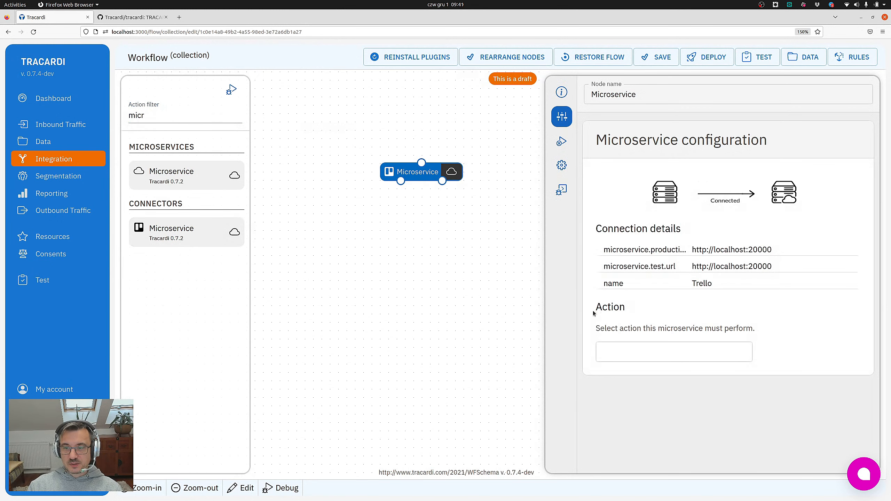
# Set the Microservice node's action to Add card and review its Trello card configuration form
pyautogui.click(627, 352)
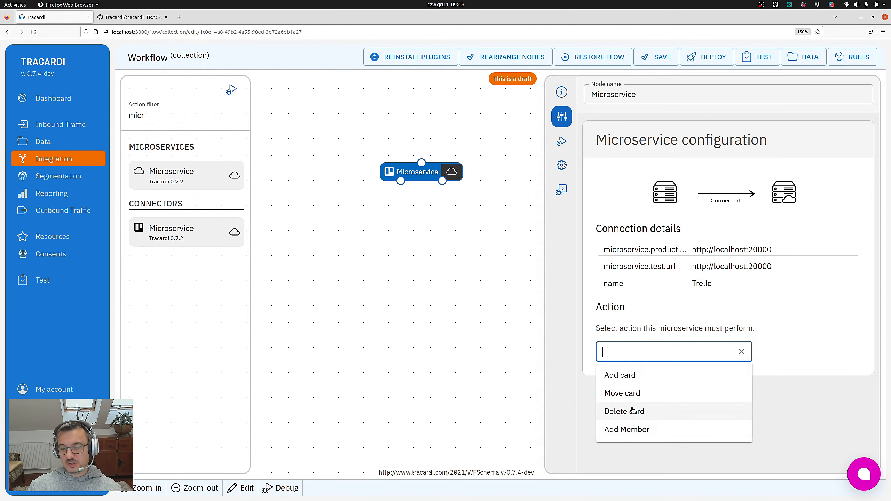
pyautogui.click(632, 335)
pyautogui.click(641, 351)
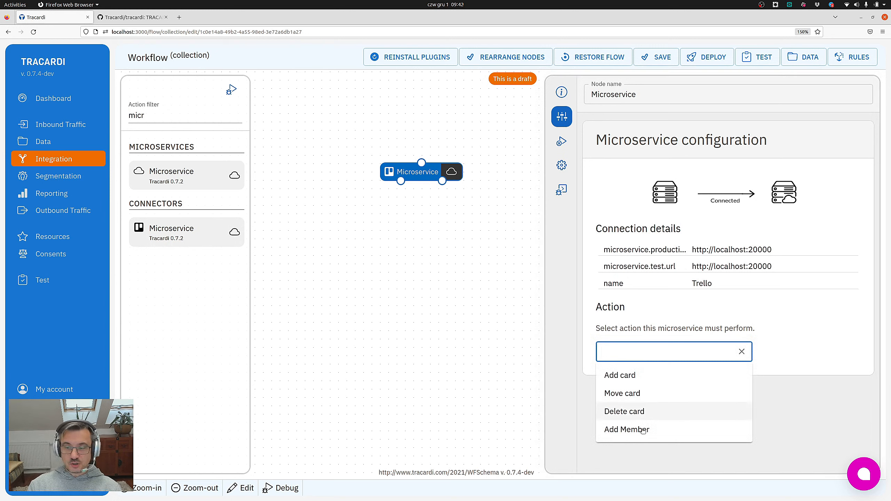
pyautogui.click(641, 321)
pyautogui.click(639, 352)
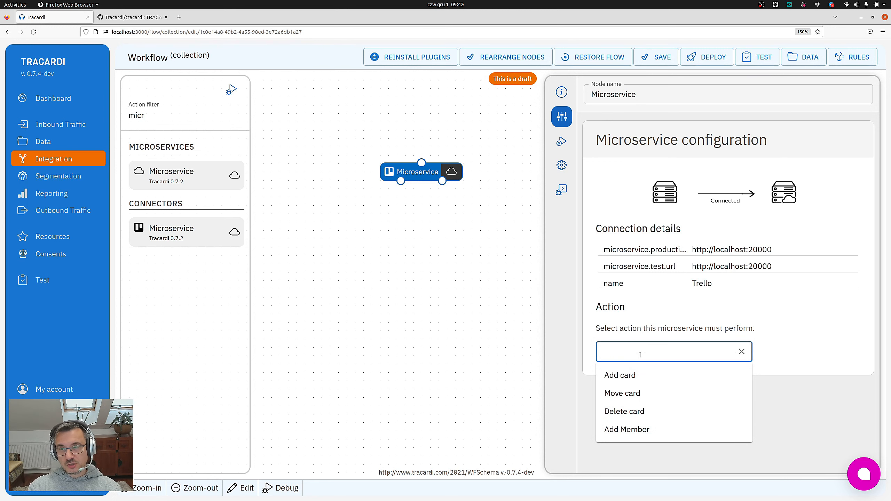
pyautogui.click(628, 374)
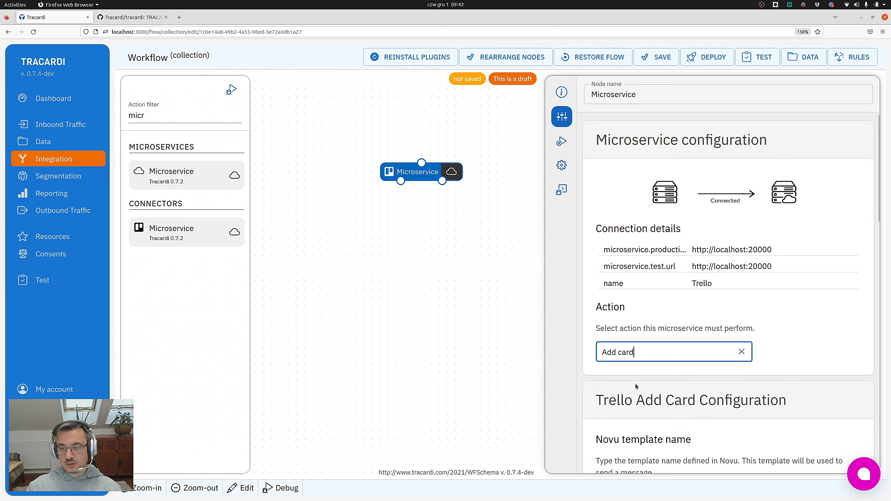
pyautogui.scroll(-5, 639, 393)
pyautogui.scroll(-1, 639, 394)
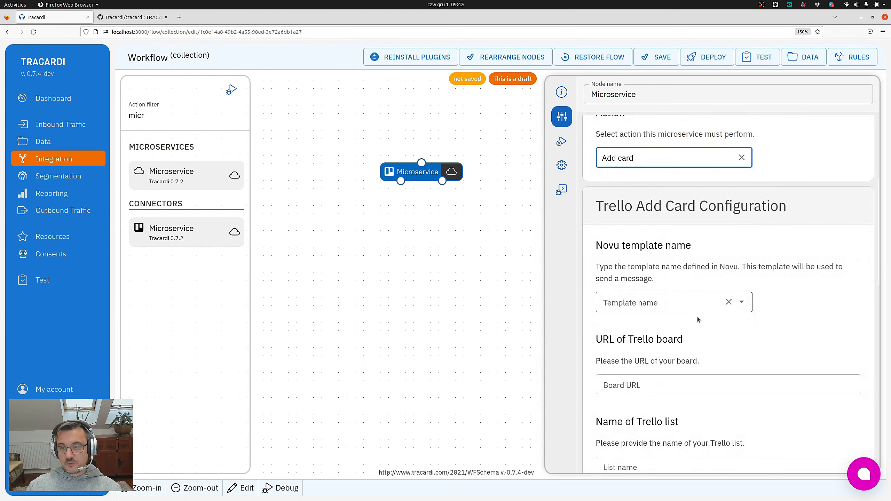
# Review the rest of the Add card form, set the Microservice node's action to Delete card, and review its configuration form
pyautogui.scroll(-1, 696, 342)
pyautogui.scroll(-10, 696, 342)
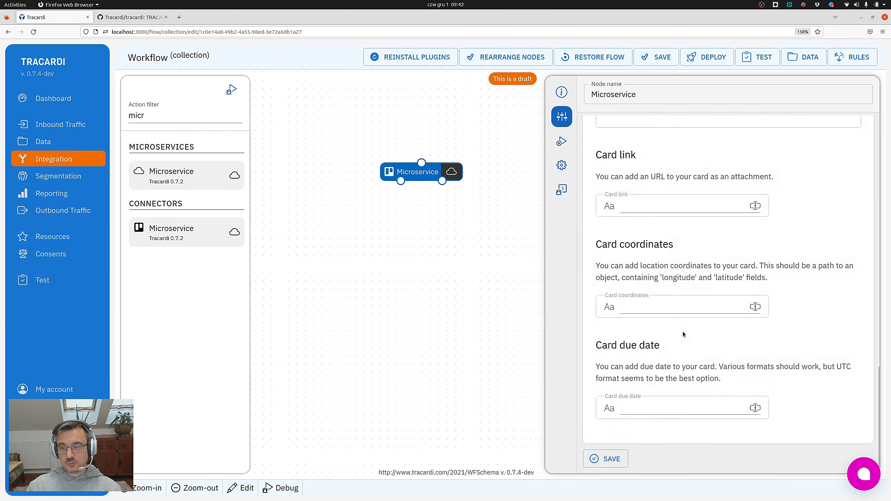
pyautogui.scroll(10, 684, 334)
pyautogui.click(682, 295)
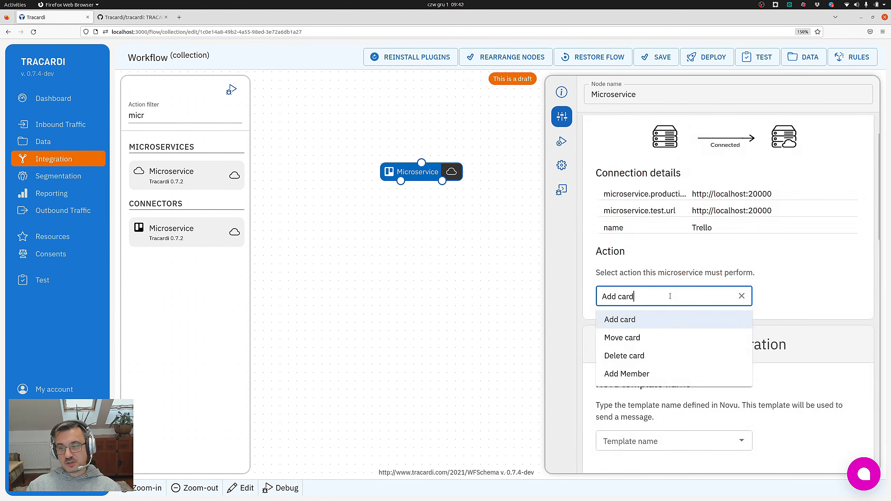
pyautogui.click(666, 356)
pyautogui.scroll(-7, 665, 297)
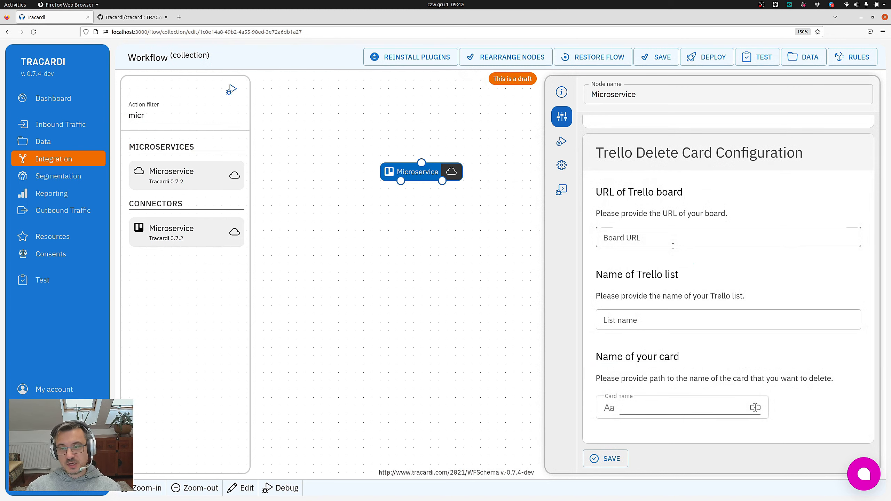
pyautogui.click(406, 160)
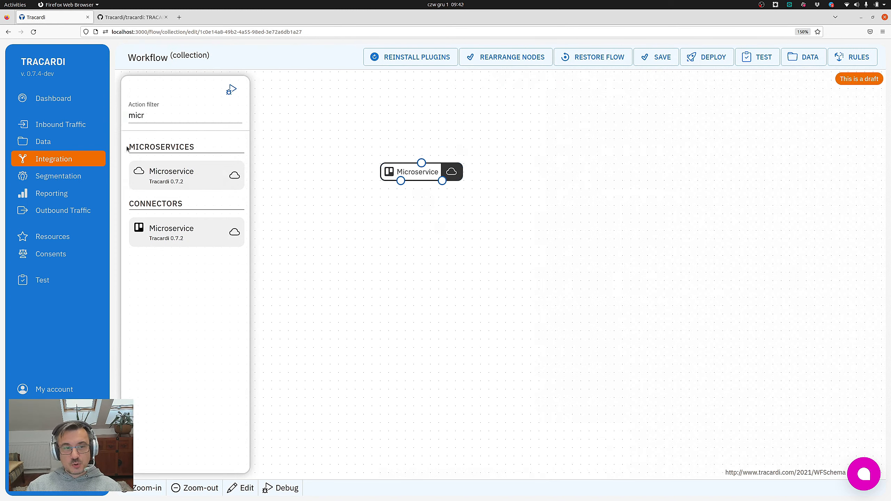
# Start a new destination under Outbound Traffic, check which destination resources can be selected, and leave the form without saving
pyautogui.click(53, 237)
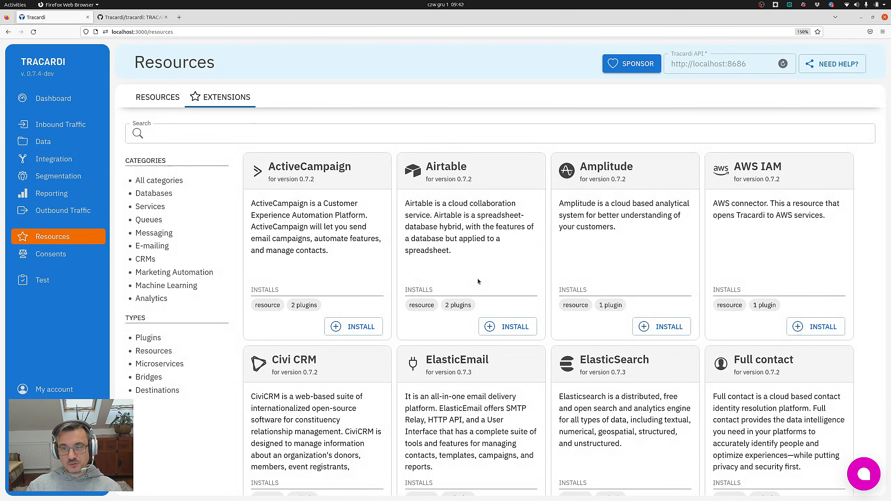
pyautogui.click(69, 211)
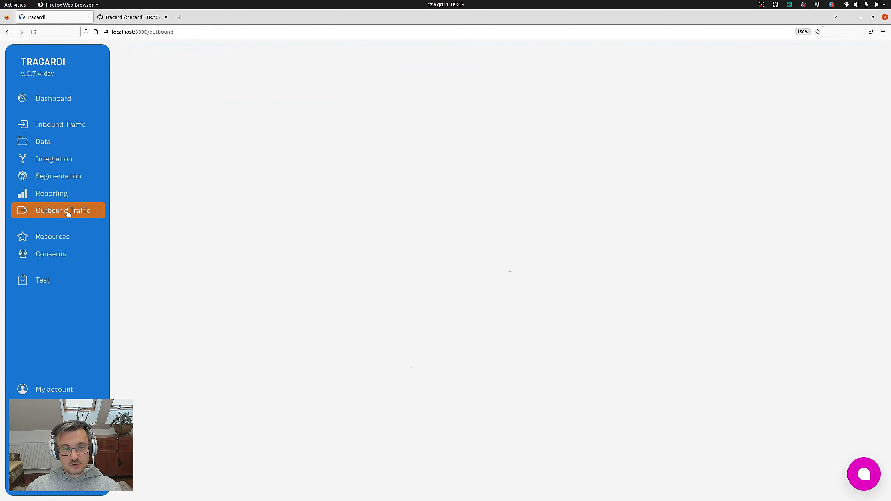
pyautogui.click(826, 129)
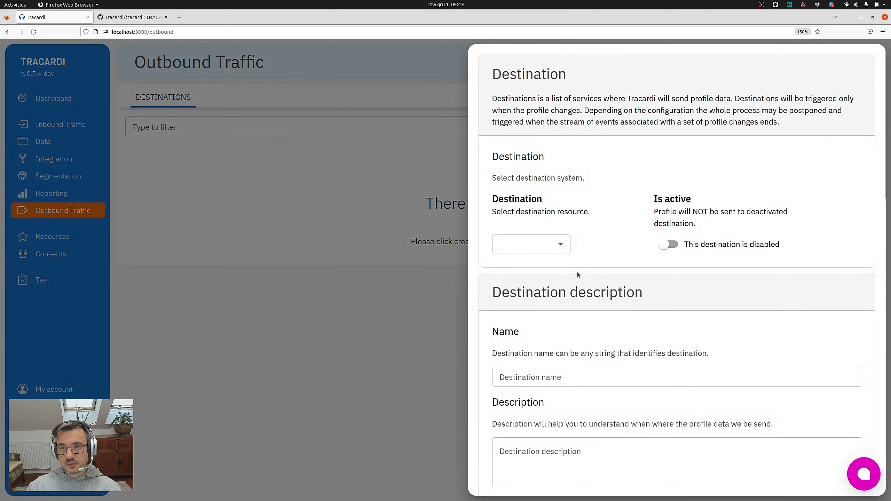
pyautogui.click(562, 246)
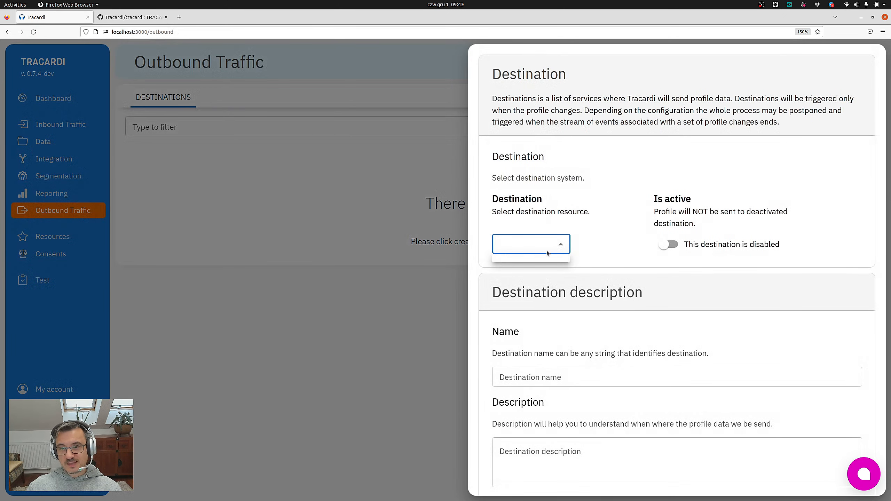
pyautogui.click(533, 246)
pyautogui.click(79, 240)
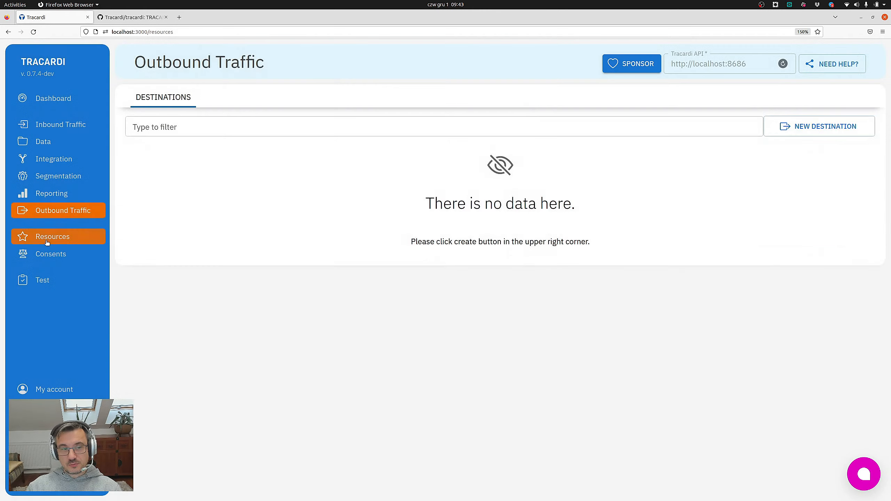
# Show the resource extensions and filter them to the Destinations type
pyautogui.click(49, 237)
pyautogui.click(216, 98)
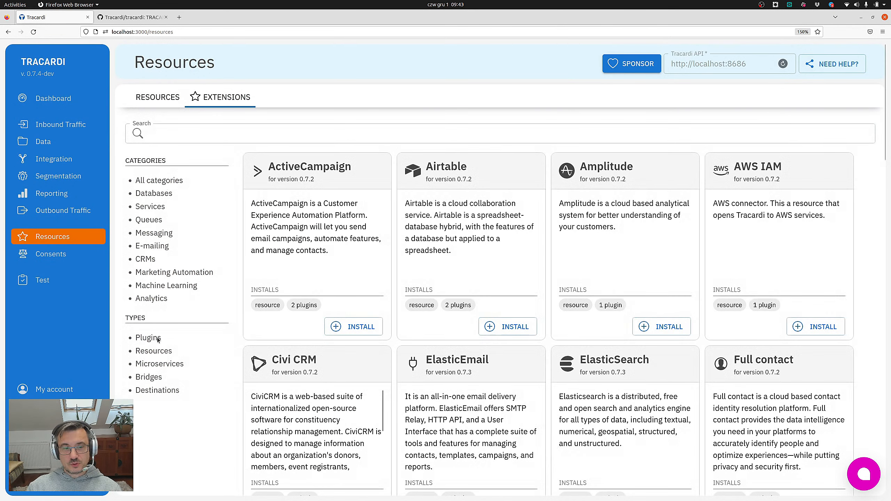
pyautogui.click(165, 390)
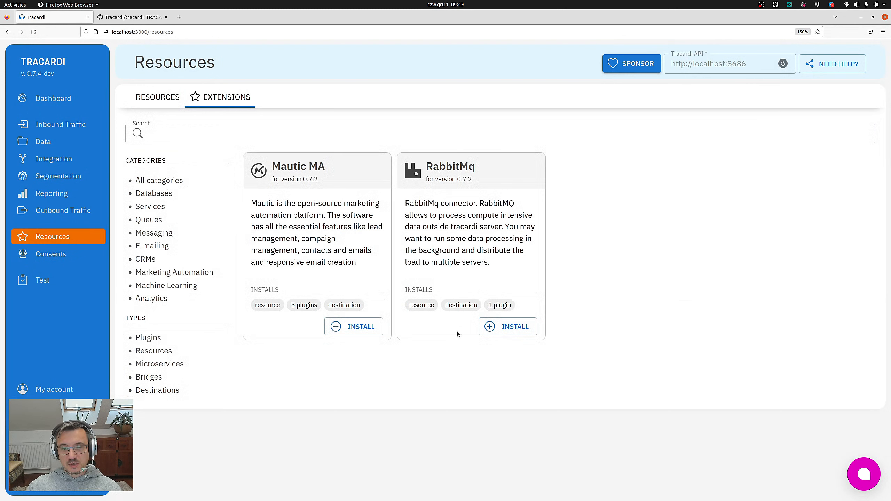
# Install the RabbitMq extension with the service name RabbitMQ, keep its default connection settings, and save the resource
pyautogui.click(507, 326)
pyautogui.scroll(-5, 698, 303)
pyautogui.click(639, 477)
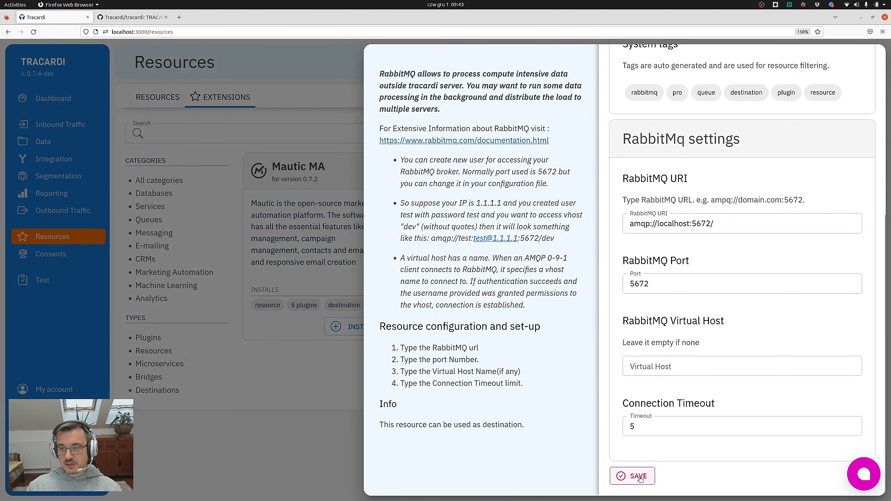
pyautogui.click(656, 158)
pyautogui.write('RabbitMQ')
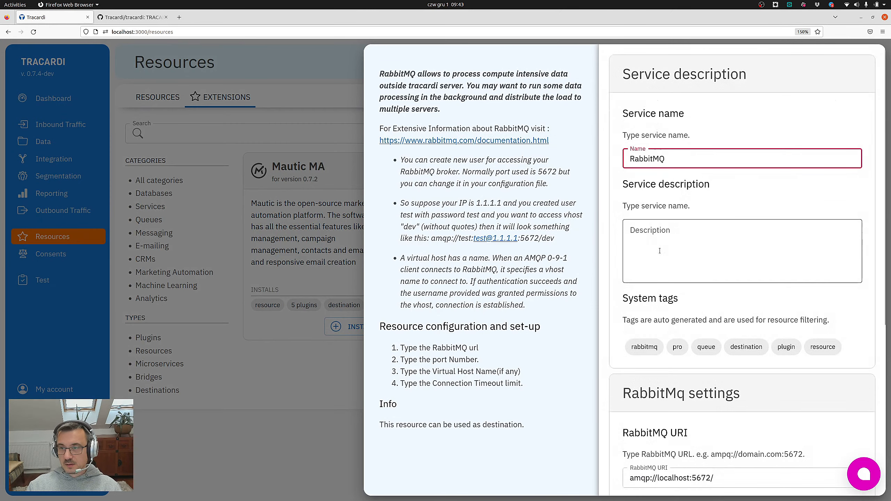
pyautogui.scroll(-5, 667, 464)
pyautogui.click(645, 471)
pyautogui.click(322, 325)
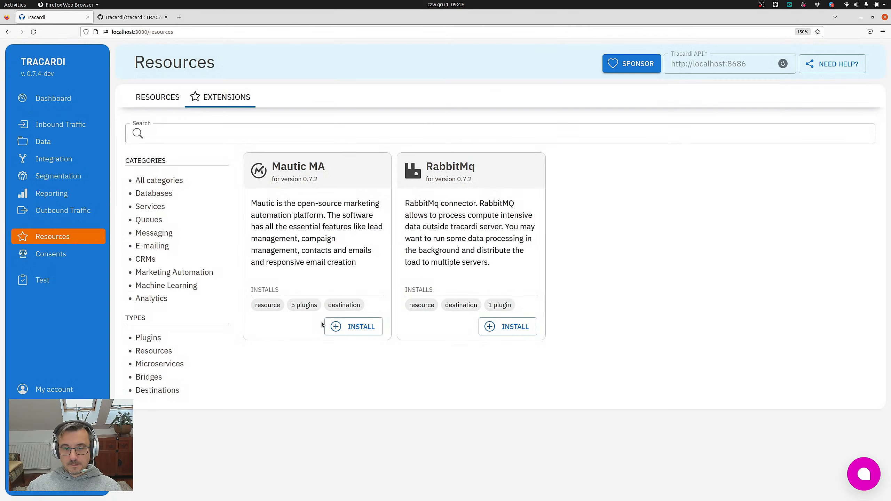
# Create another outbound traffic destination and open its choice of destination resources
pyautogui.click(55, 209)
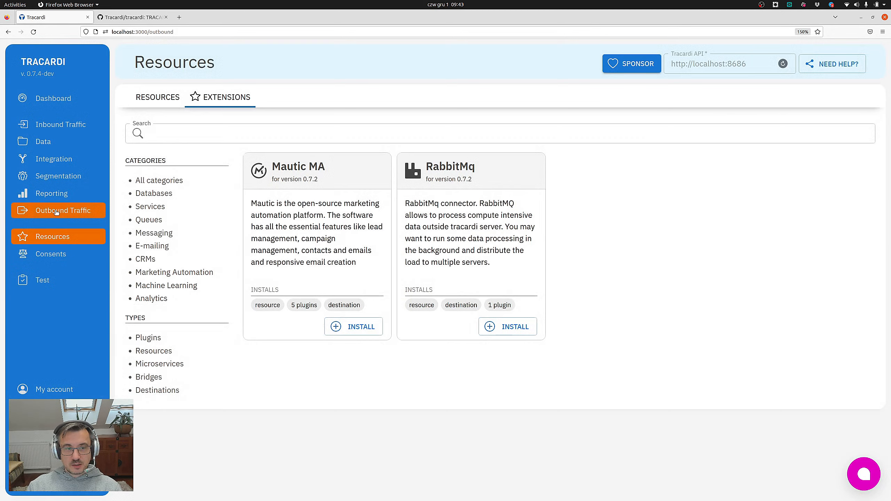
pyautogui.click(807, 130)
pyautogui.click(561, 245)
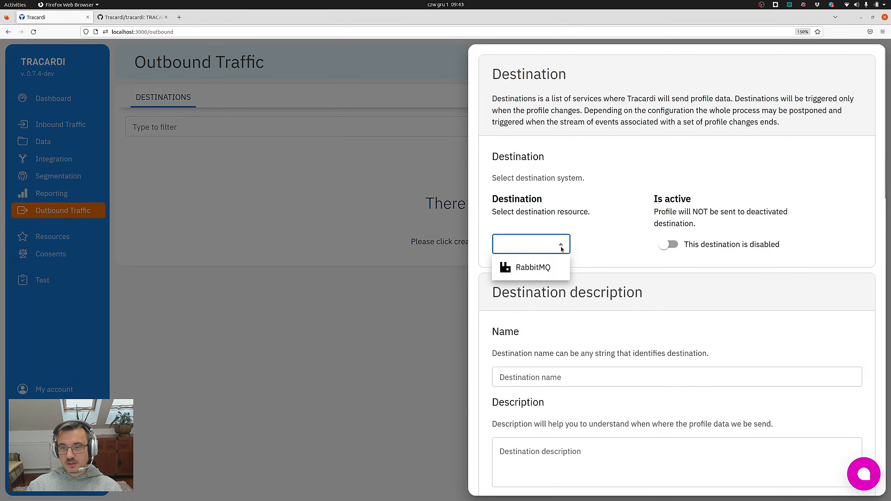